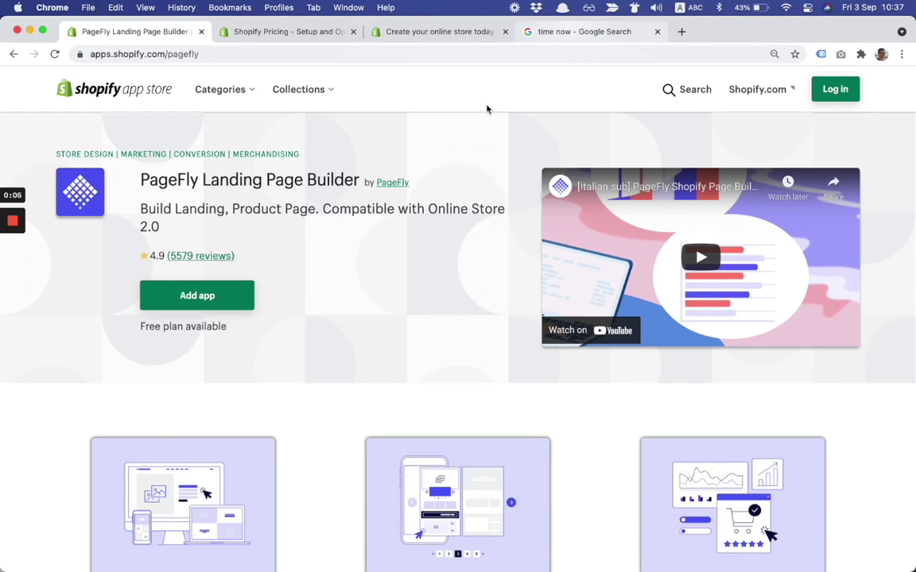
- Check the time tab, then go from the PageFly listing to Shopify's free-trial offer page
left_click(524, 32)
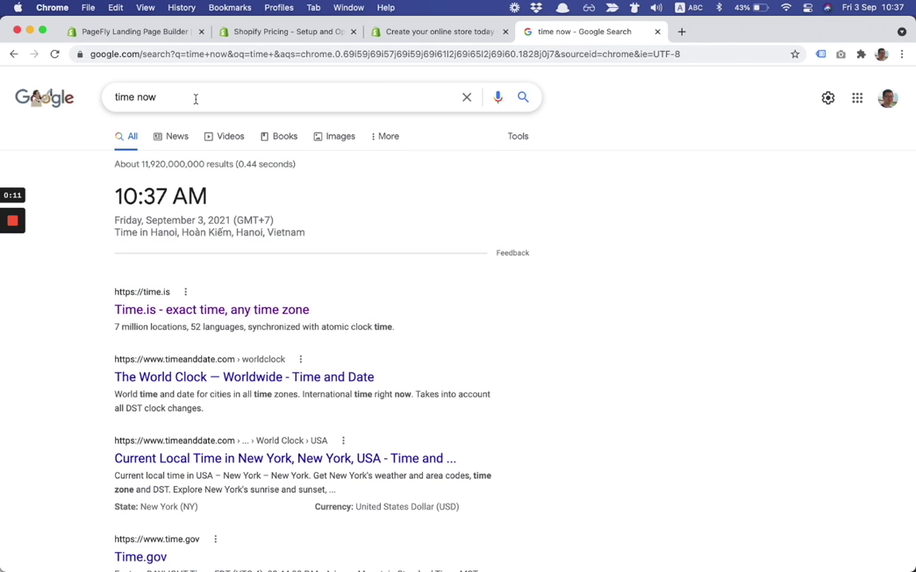
left_click(168, 32)
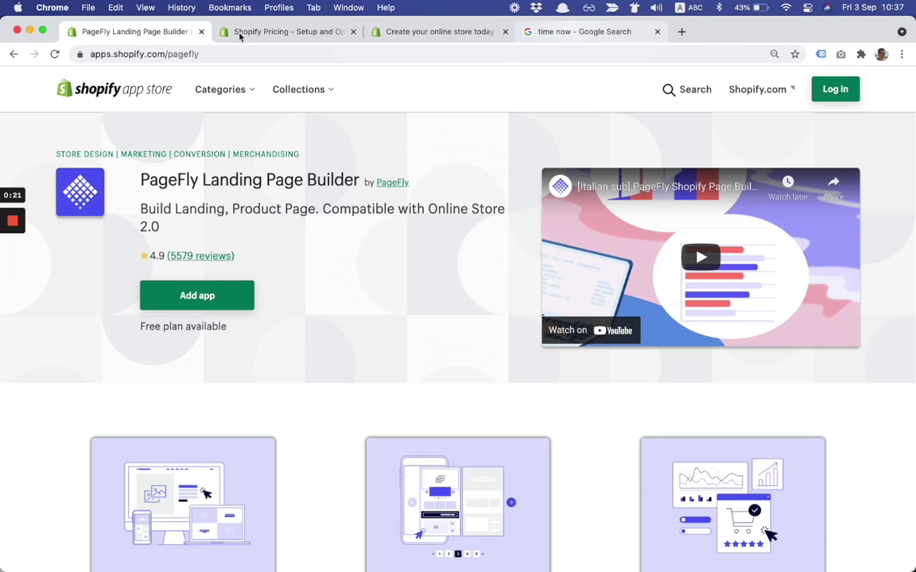
left_click(227, 32)
left_click(427, 36)
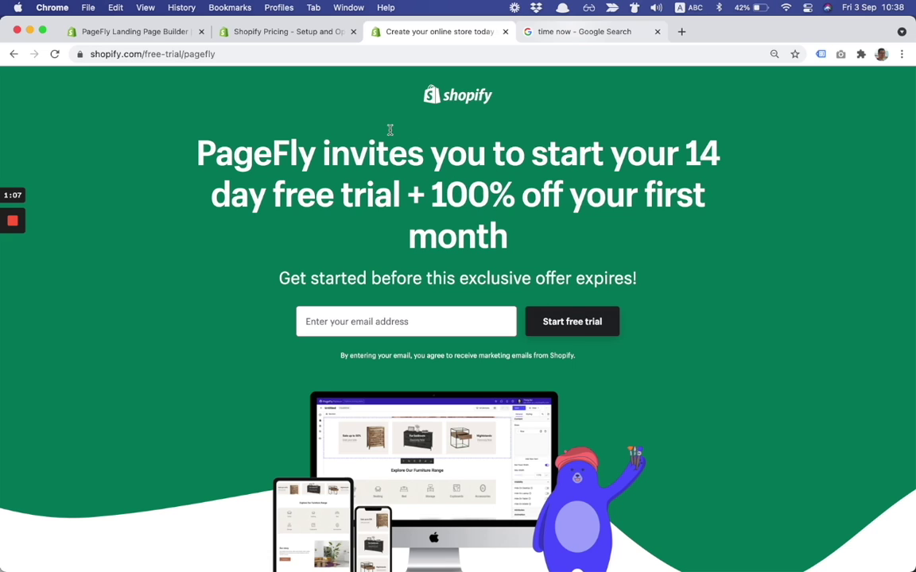
left_click(200, 54)
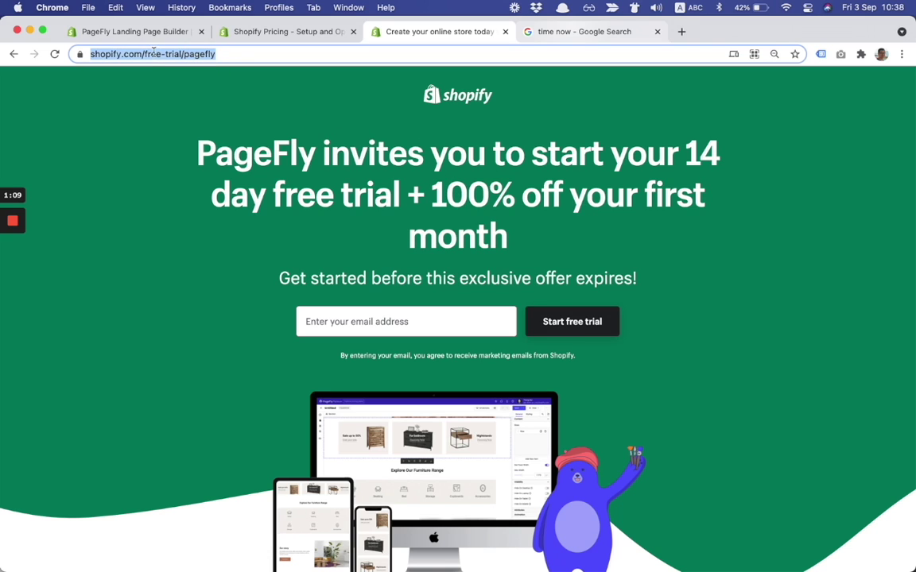
left_click(154, 148)
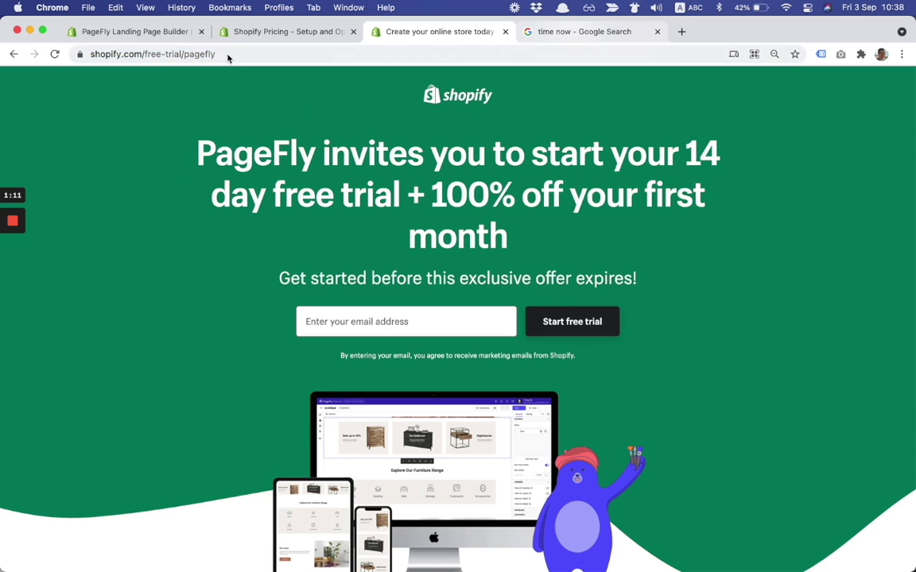
left_click_drag(226, 55, 78, 53)
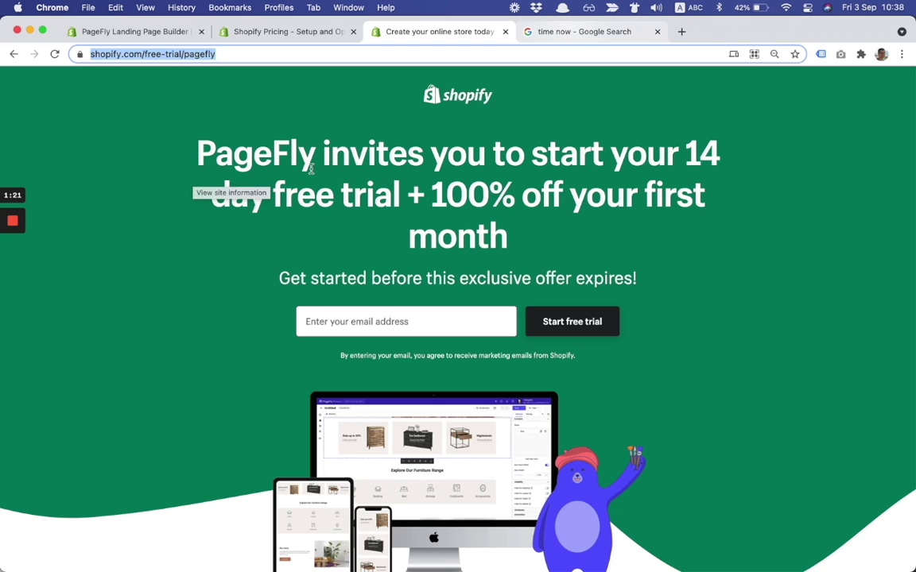
- Start the free trial with an email and password, and create the store 'myecom1moff'
left_click(363, 315)
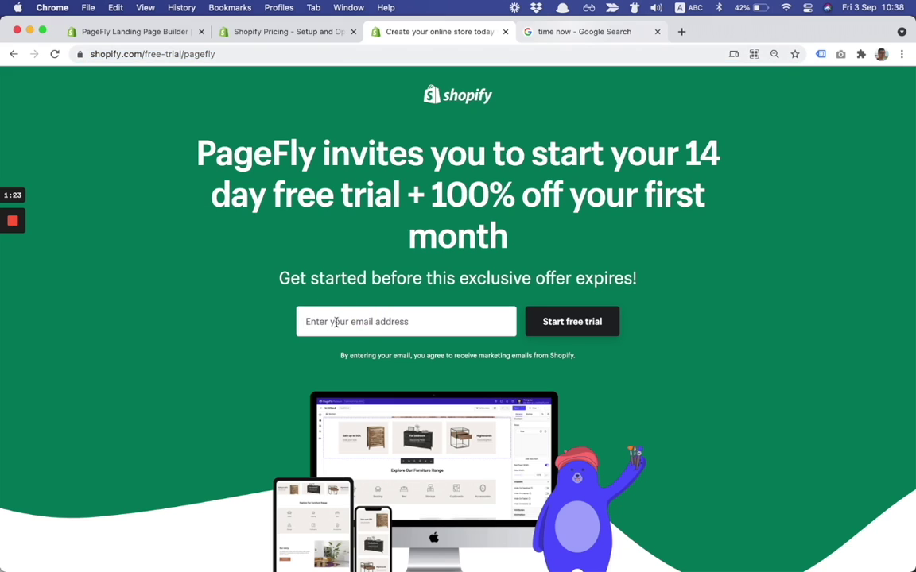
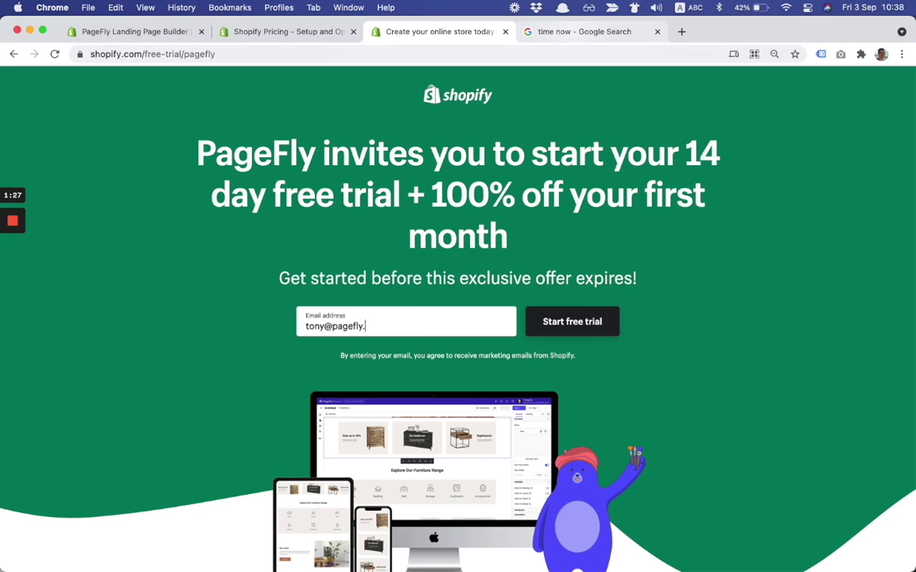
left_click(561, 322)
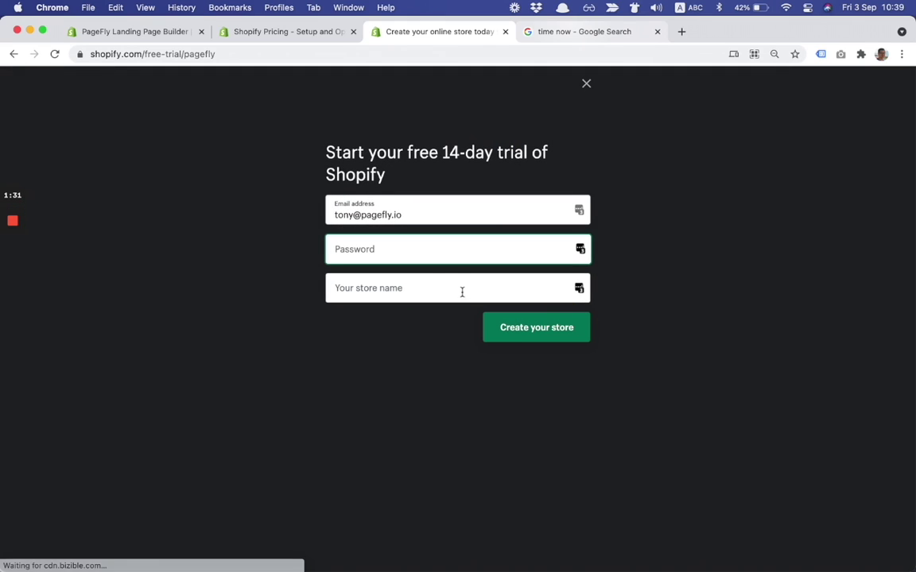
type("•••••••")
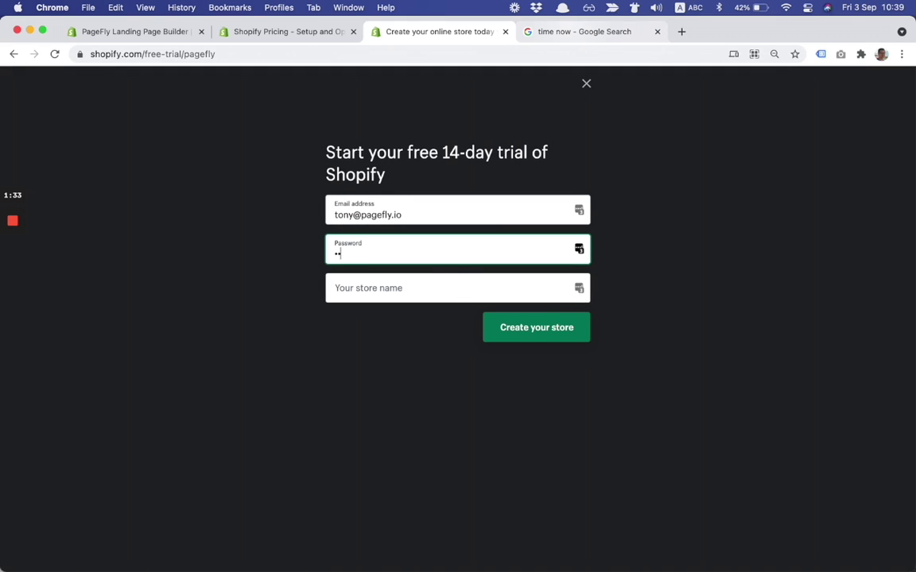
type("•")
left_click(397, 282)
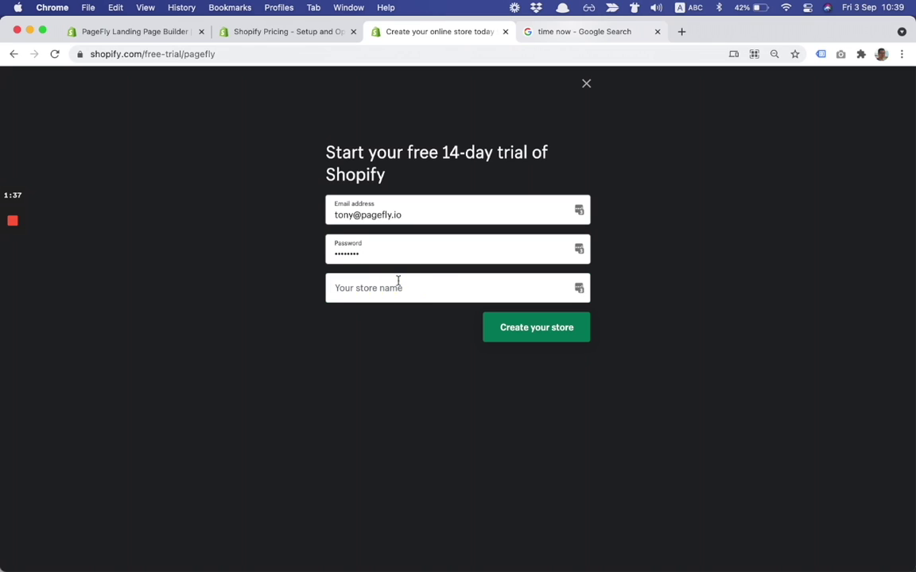
type("myecom")
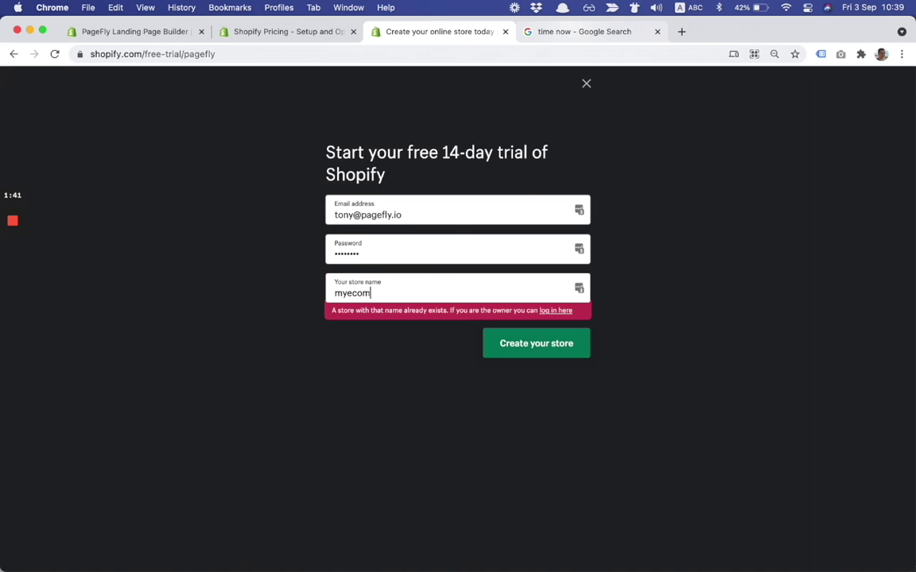
type("1moff")
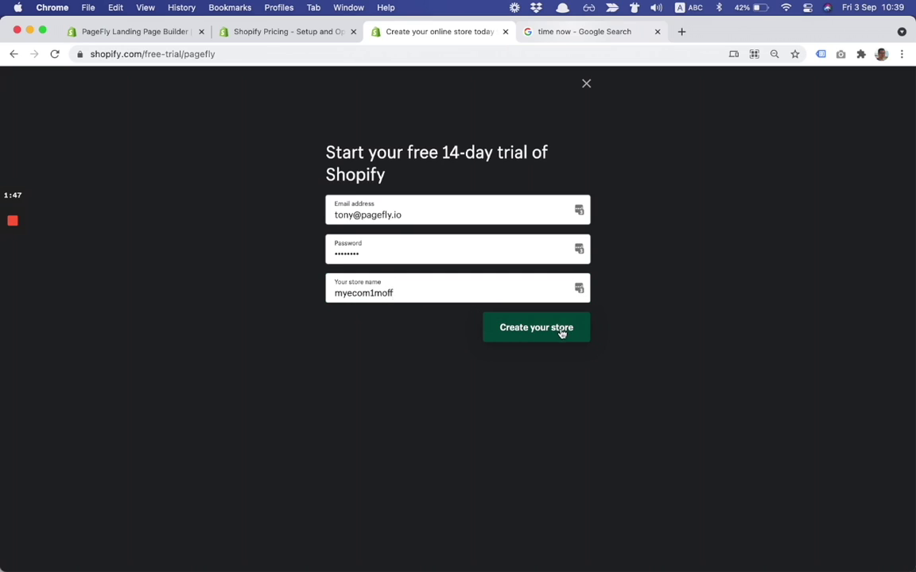
left_click(499, 327)
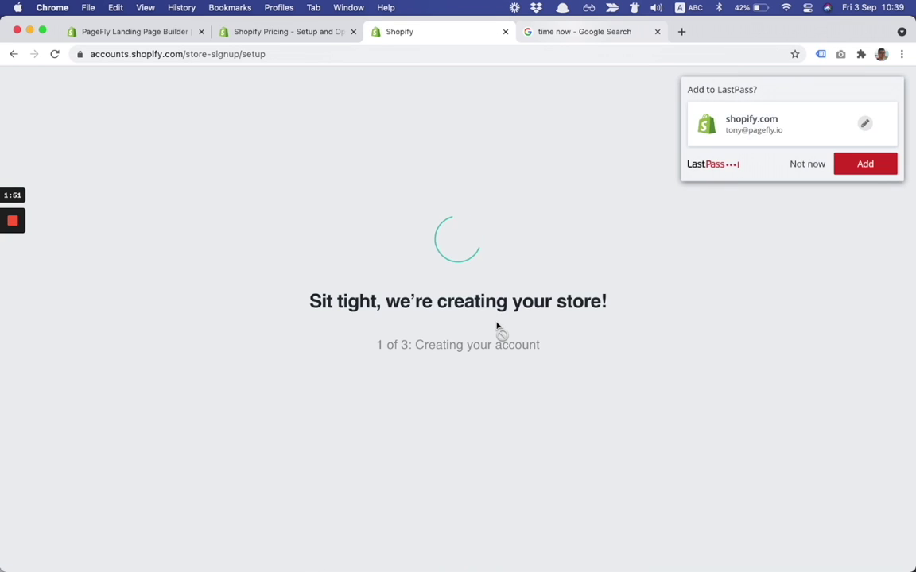
- Decline LastPass's save-password offer and skip the 'Tell us about yourself' questions
left_click(809, 165)
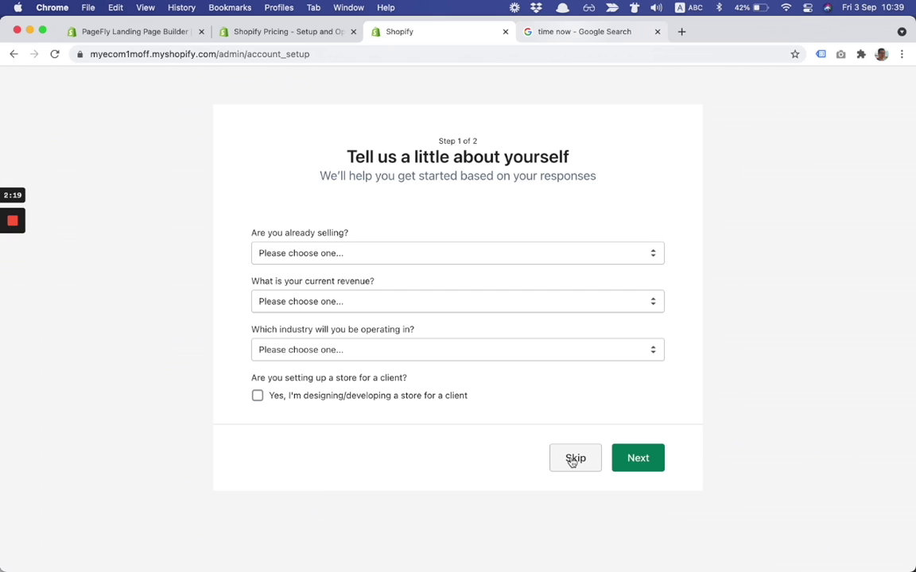
left_click(573, 460)
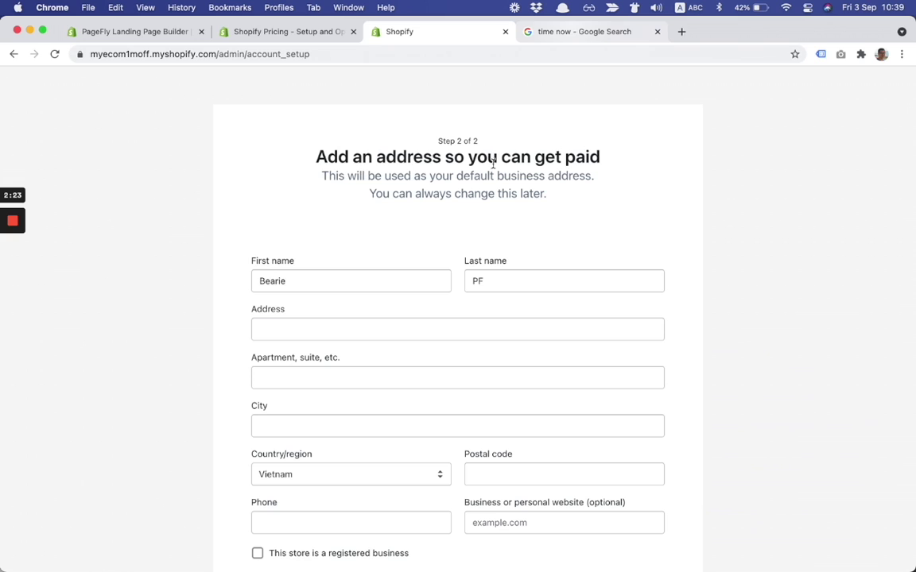
- Enter the business street address and city in the setup form
scroll(436, 198, "down", 2)
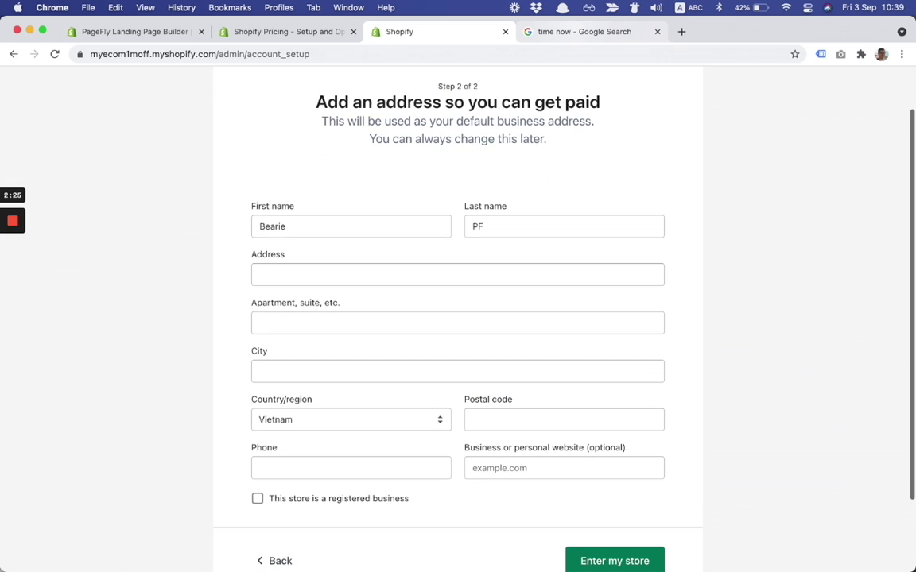
scroll(345, 217, "down", 3)
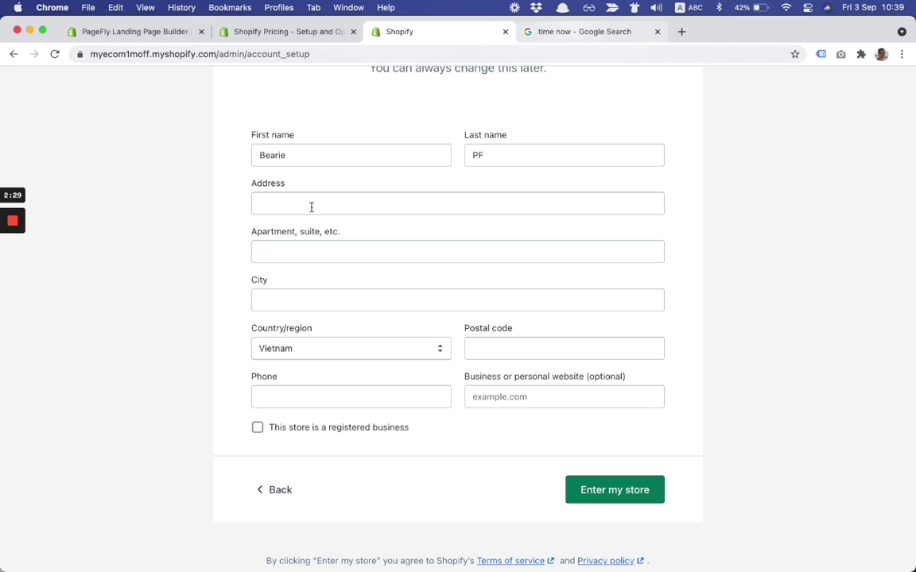
left_click(312, 207)
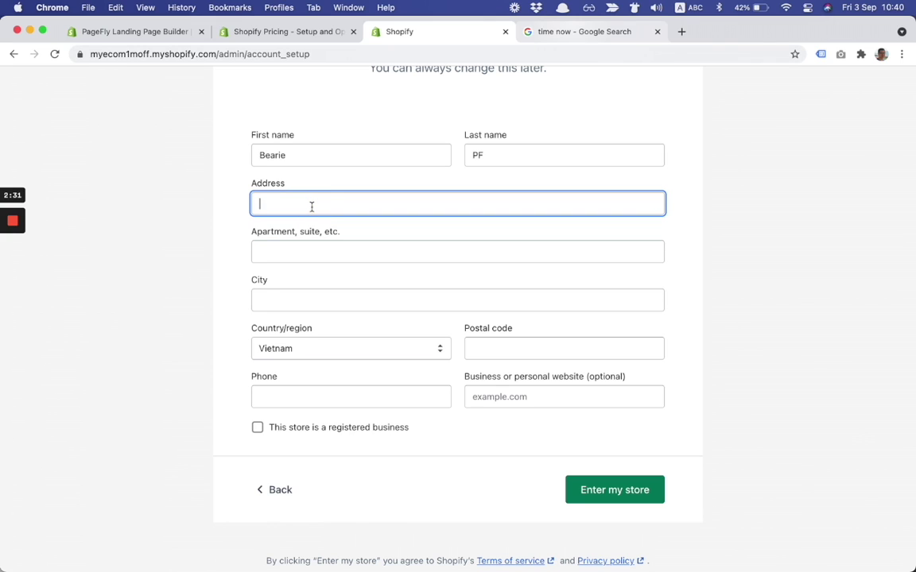
type("34T Building")
key("Tab")
key("Tab")
key("Tab")
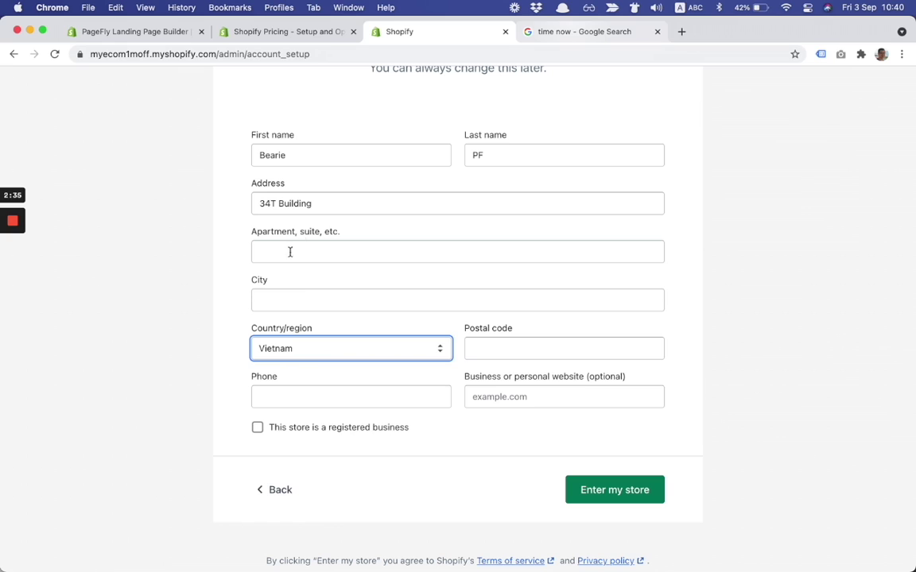
left_click(296, 298)
type("Hanoi")
key("Tab")
- Fill in the postal code and phone number
left_click(497, 351)
type("1000")
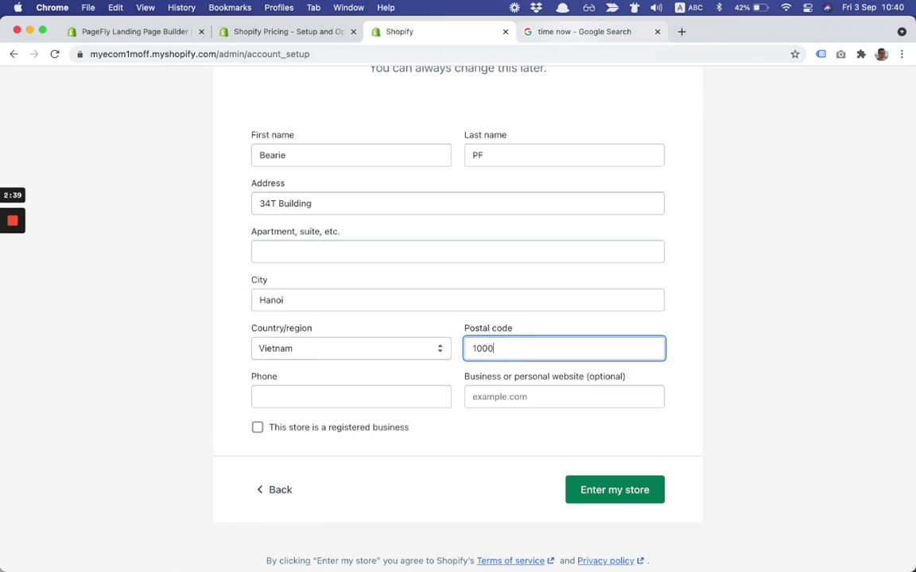
type("0")
key("Tab")
type("12345678")
key("Tab")
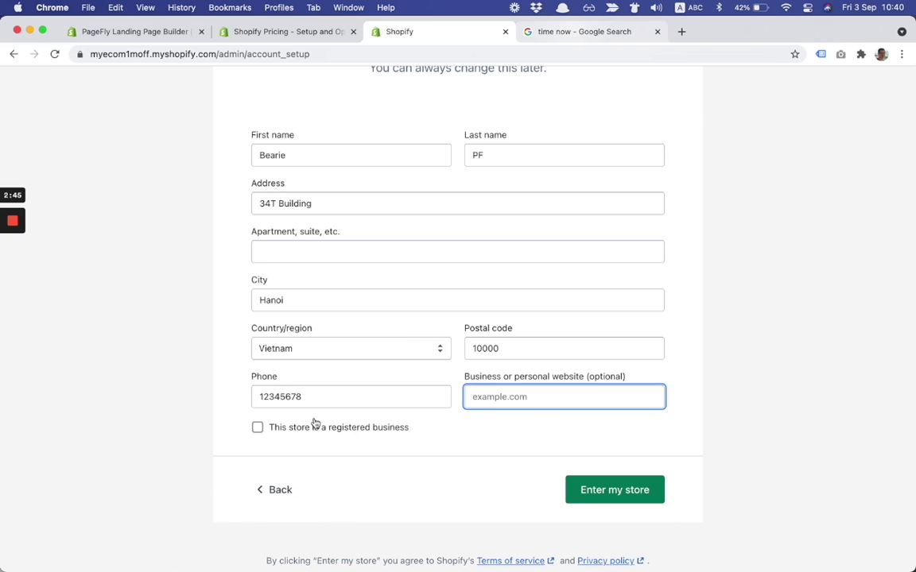
scroll(436, 435, "down", 1)
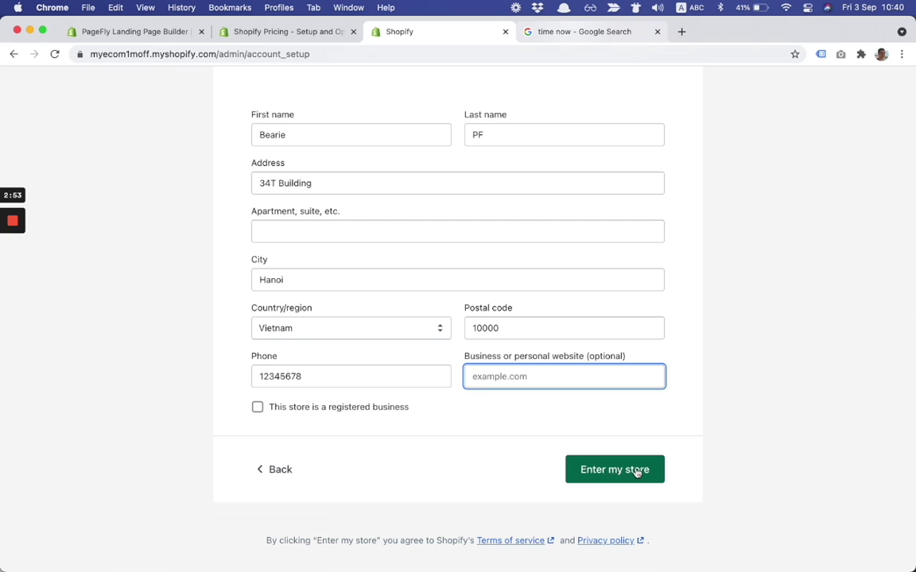
- Submit the business details and enter the myecom1moff admin dashboard
left_click(638, 472)
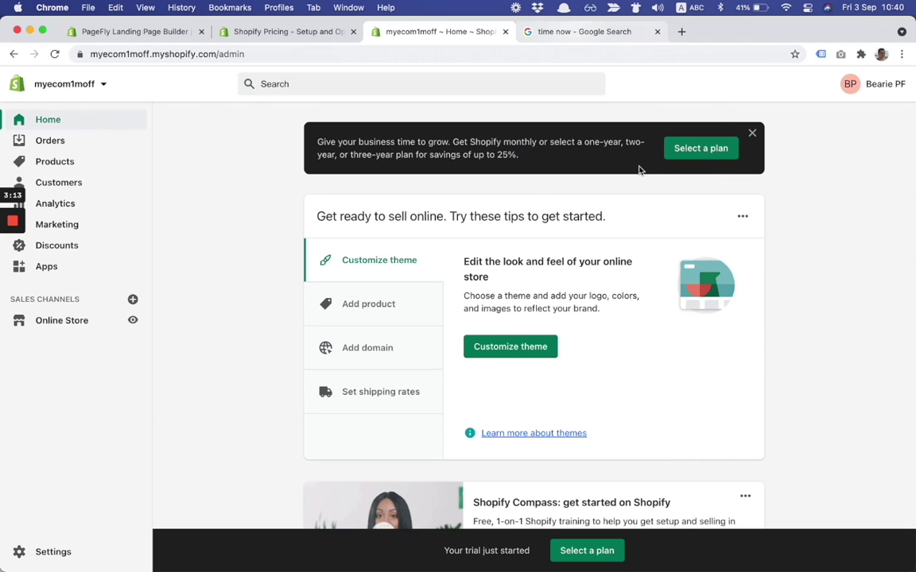
- Open the plan picker and switch billing to Monthly
left_click(592, 554)
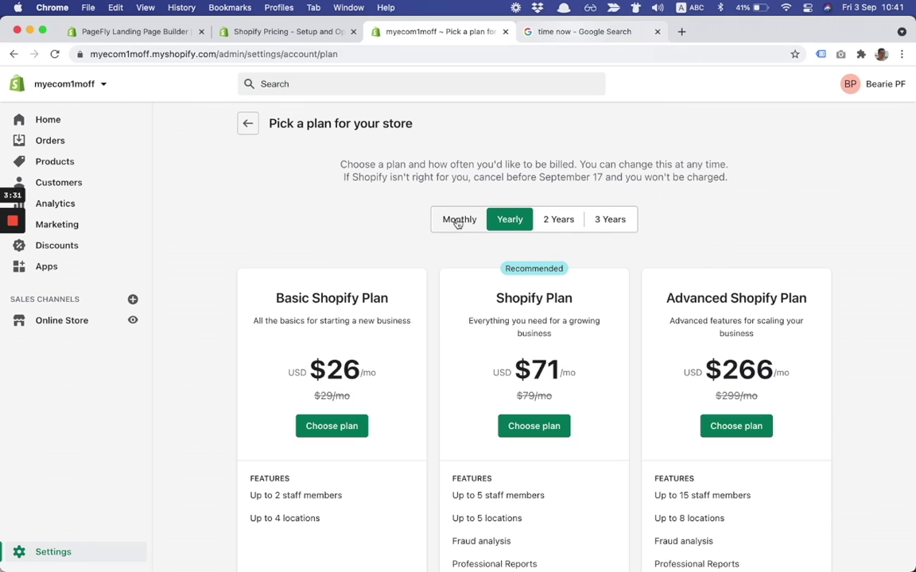
left_click(458, 223)
scroll(433, 293, "down", 3)
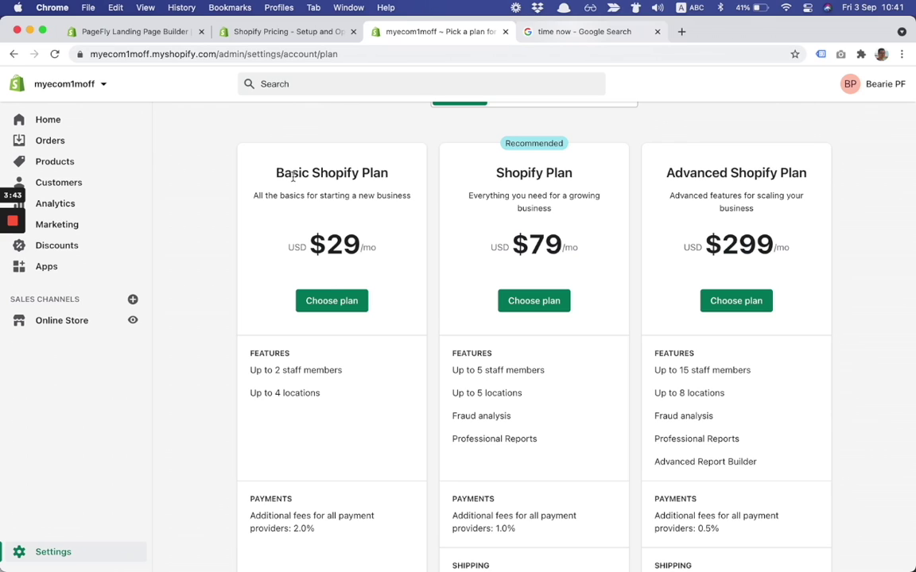
- Choose Basic Shopify and highlight its $29 monthly summary and 'First Month Free' promo
left_click(329, 299)
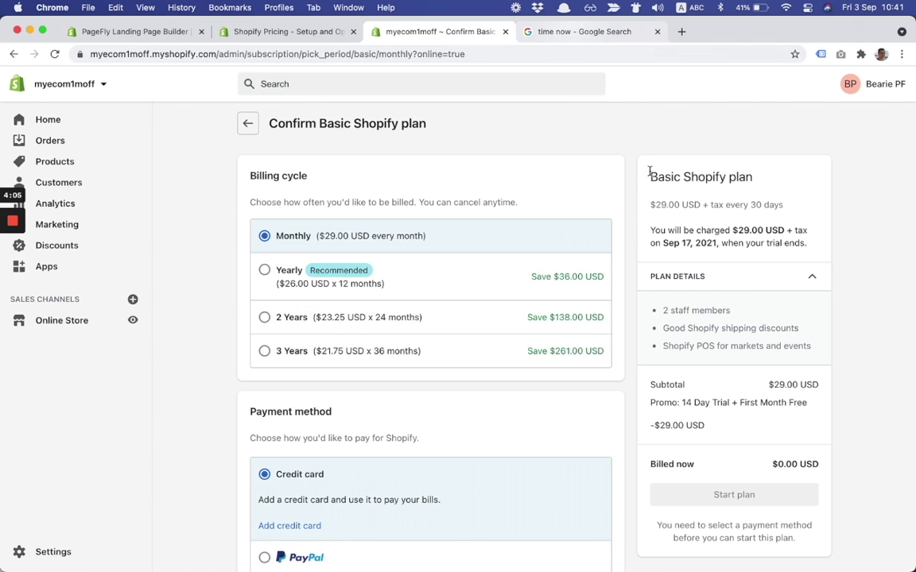
left_click_drag(648, 172, 787, 427)
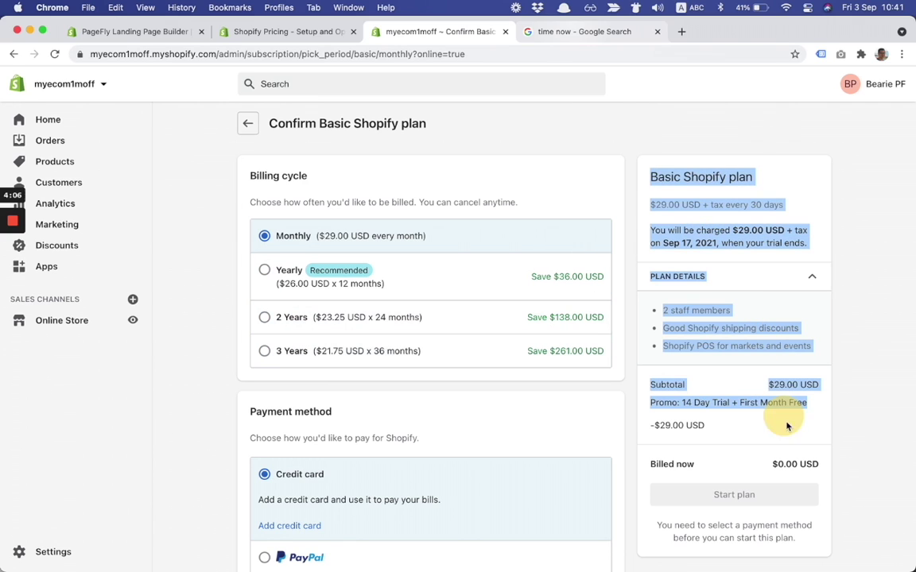
left_click(683, 191)
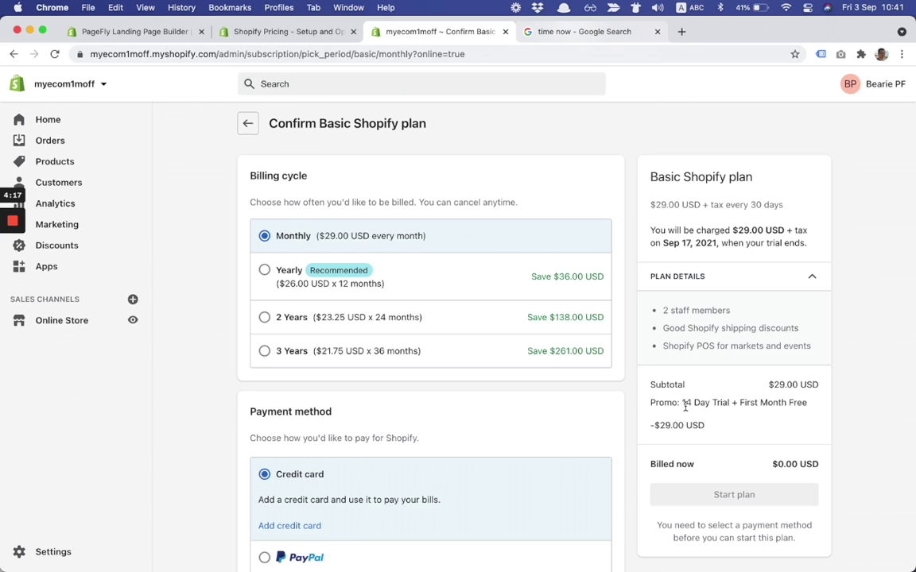
left_click_drag(683, 415, 719, 430)
left_click(709, 433)
- Select PayPal as the payment method for the Basic Shopify plan
scroll(636, 364, "down", 2)
scroll(636, 363, "down", 2)
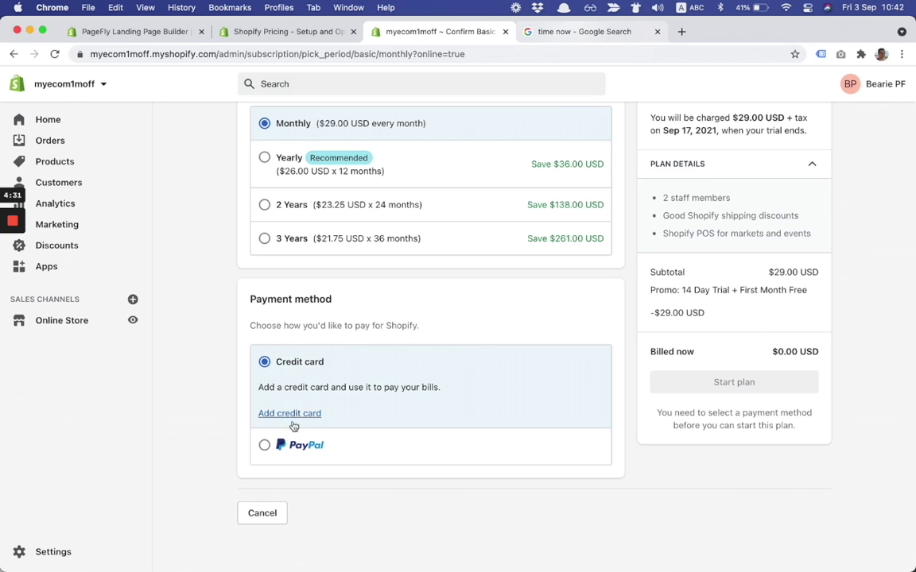
left_click(265, 450)
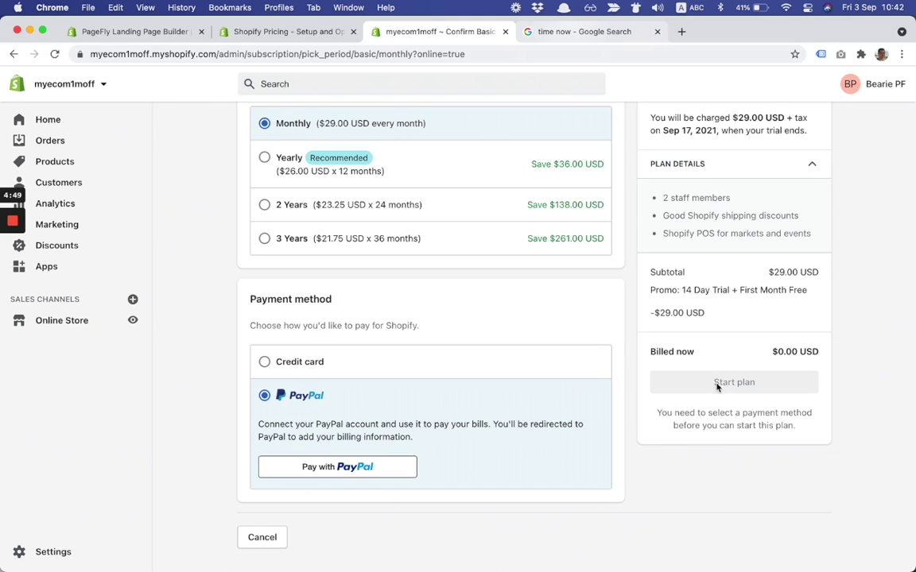
scroll(735, 380, "up", 5)
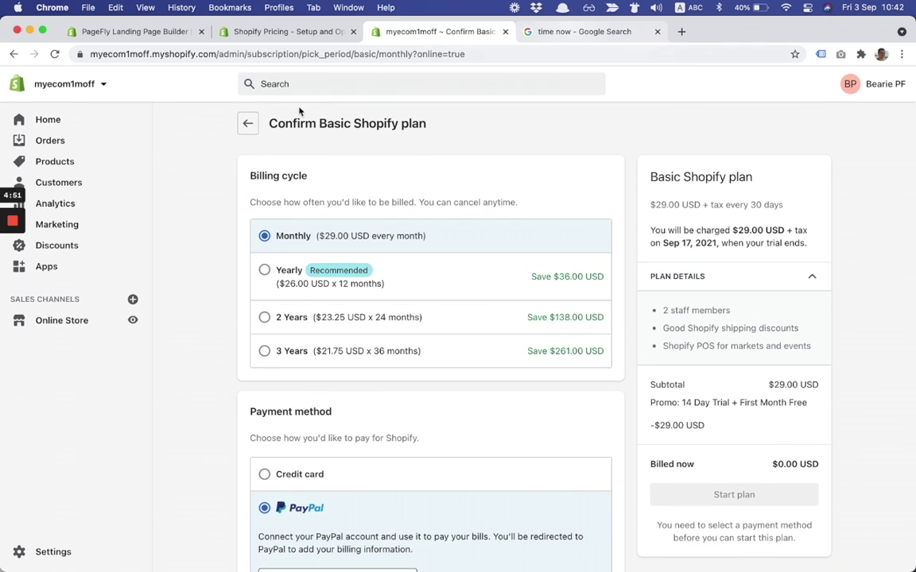
- Return to the plan picker and review Monthly prices: Basic $29, Shopify $79, Advanced $299
left_click(247, 123)
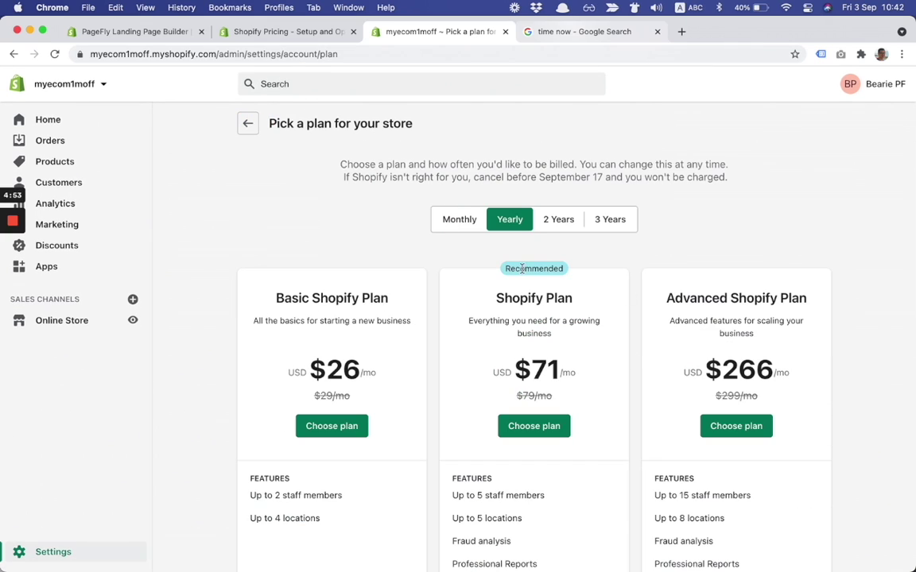
left_click(467, 226)
scroll(490, 326, "down", 3)
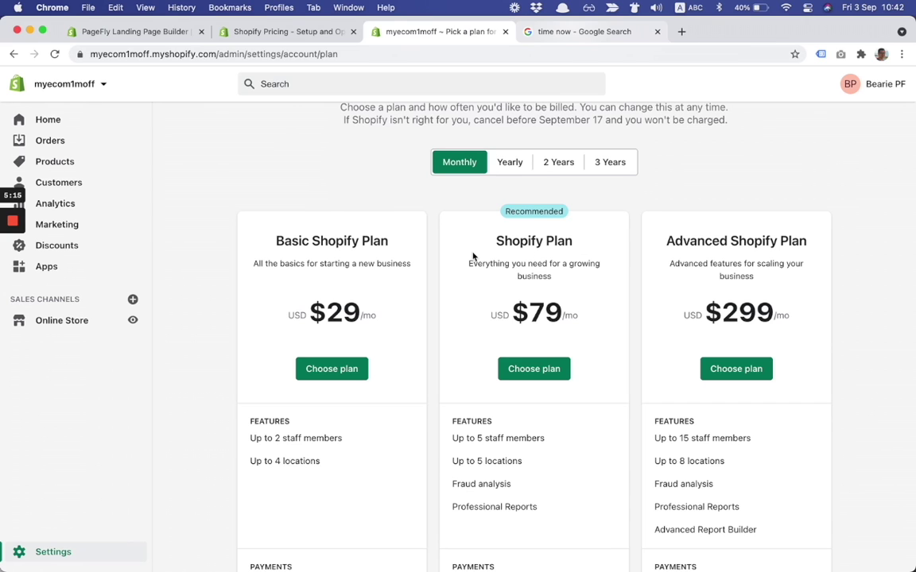
scroll(472, 255, "down", 3)
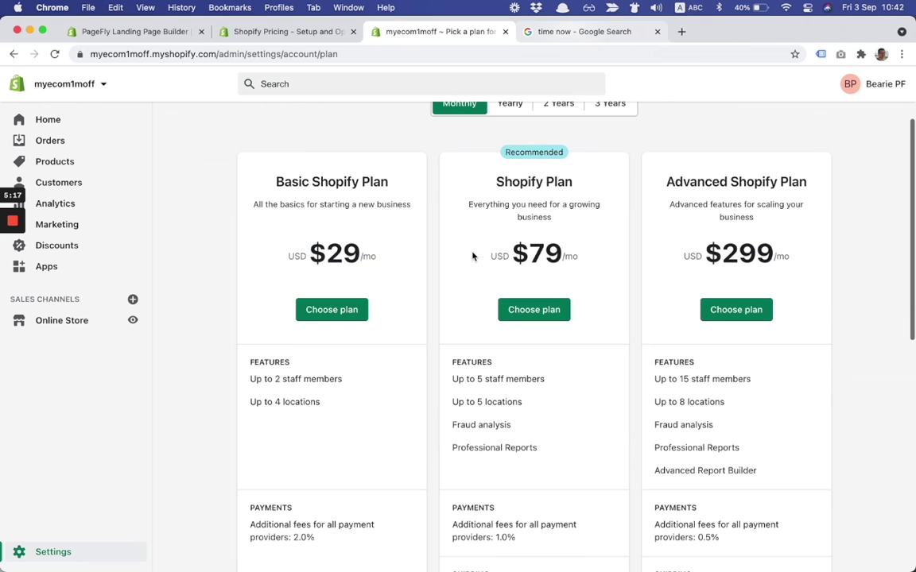
scroll(472, 255, "down", 2)
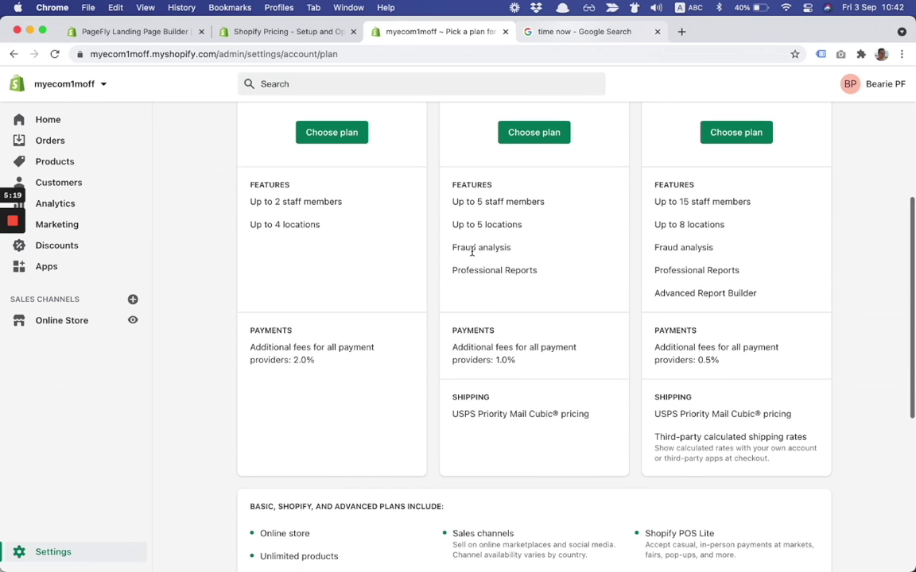
scroll(473, 255, "down", 2)
scroll(472, 252, "up", 1)
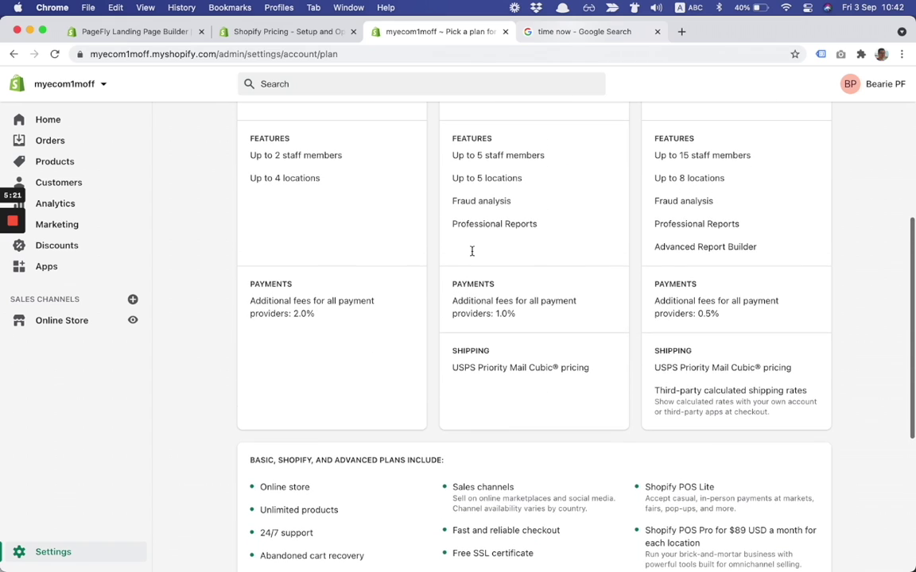
scroll(472, 252, "up", 7)
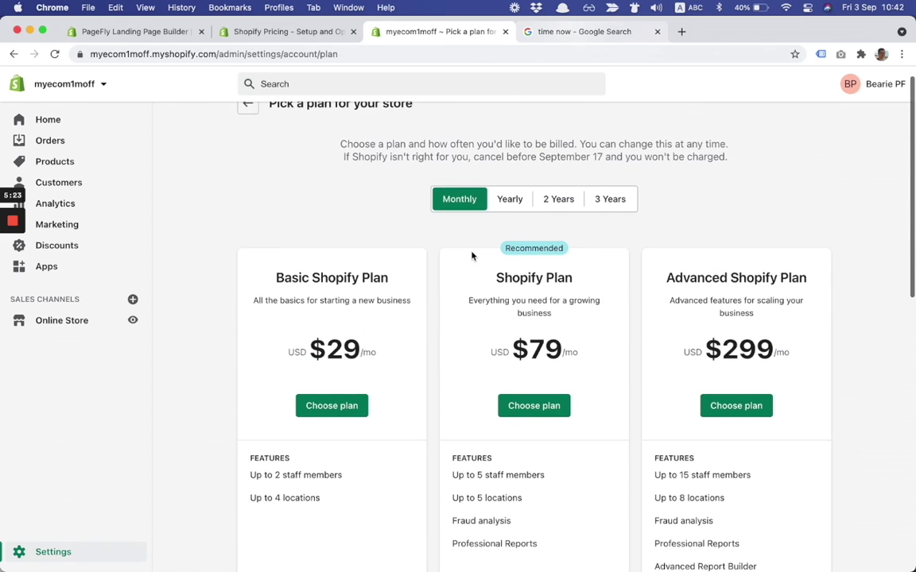
scroll(471, 256, "up", 1)
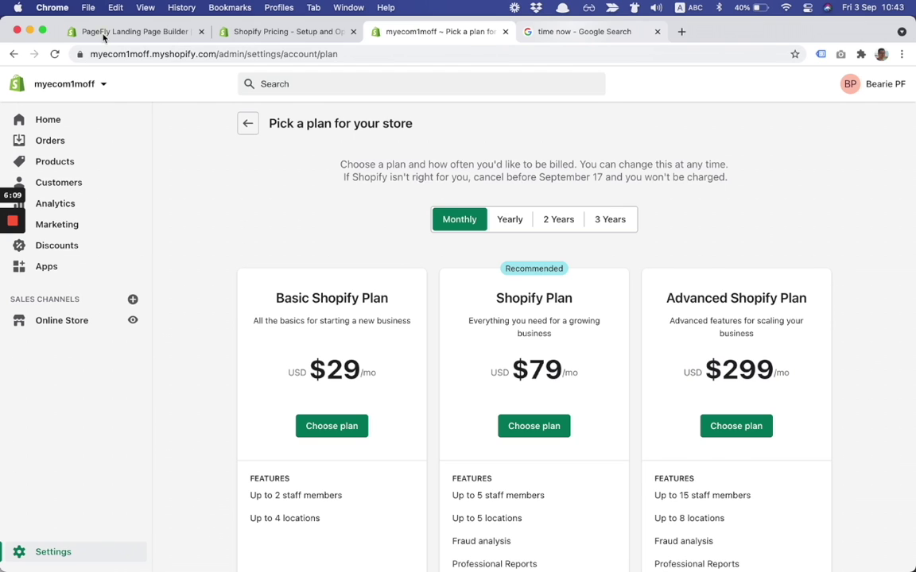
- Switch back to the PageFly Landing Page Builder App Store listing
key("super+1")
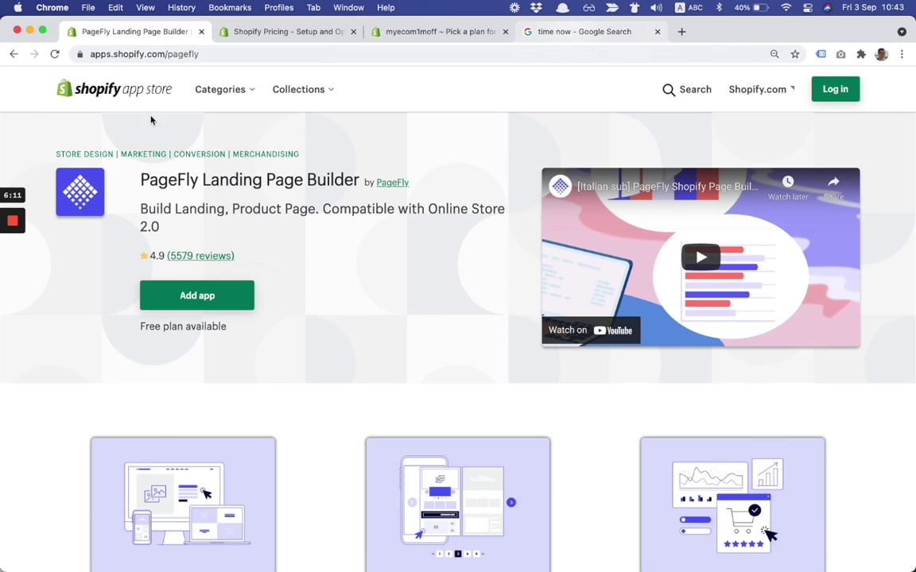
mouse_move(19, 208)
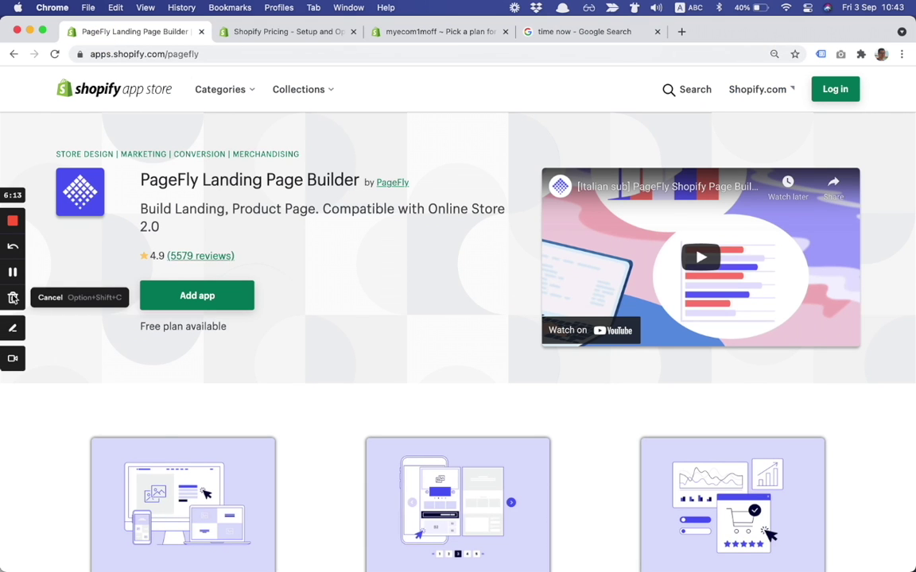